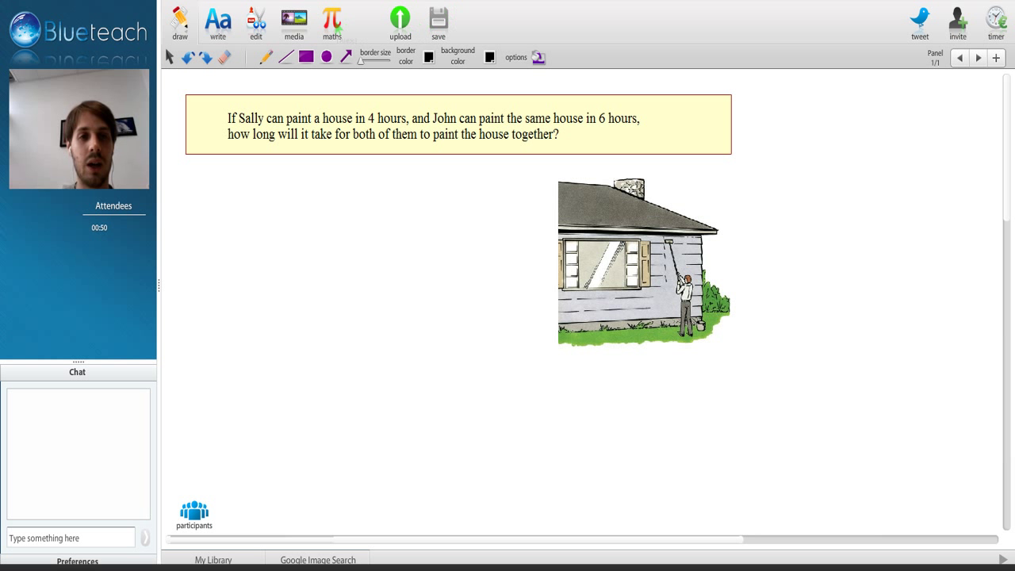
# - Write 'sally paints 1/4 h per hour' as a new maths line below the problem
pyautogui.click(203, 207)
pyautogui.write('sally')
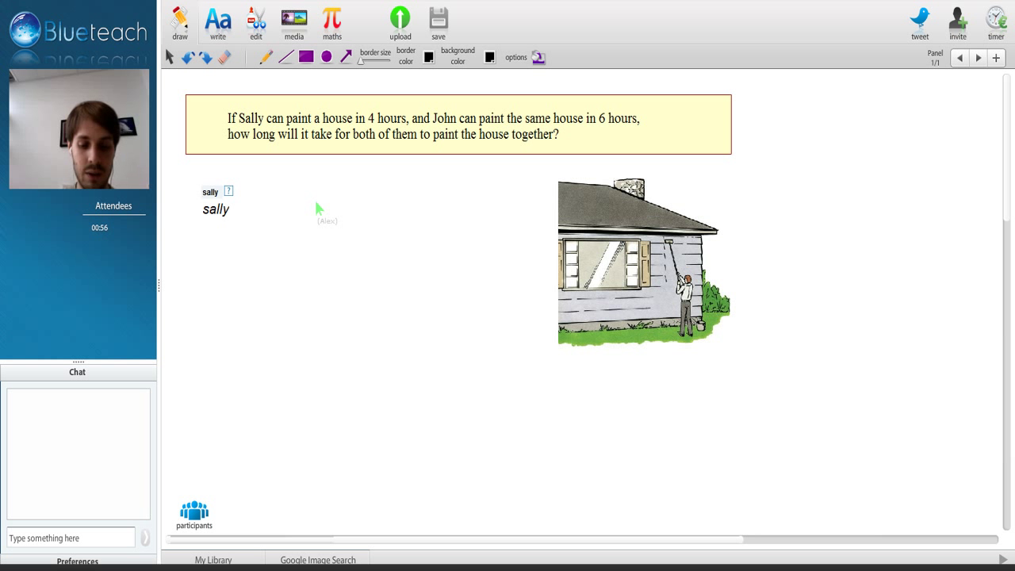
pyautogui.write(' paints')
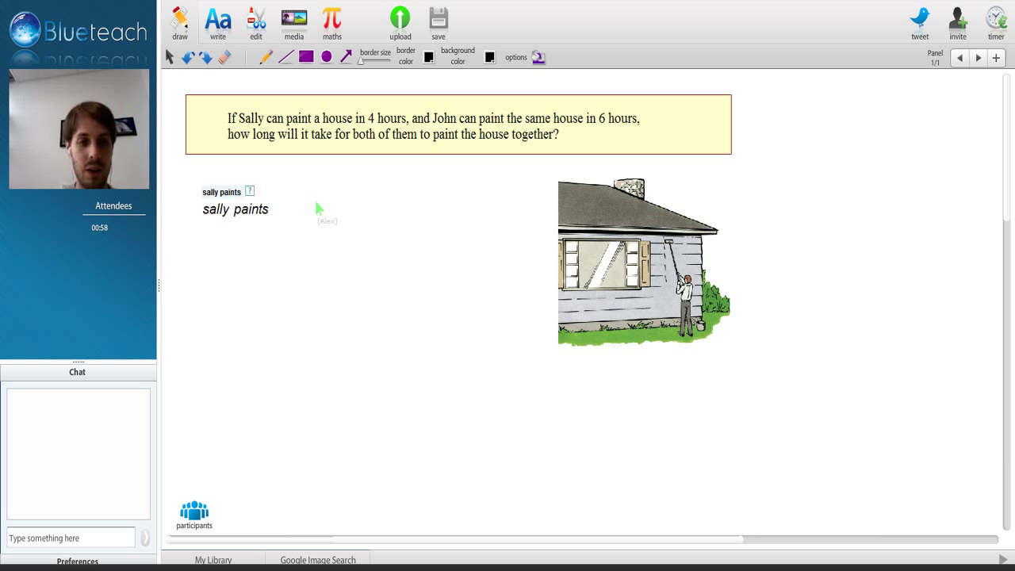
pyautogui.write(' 1/4')
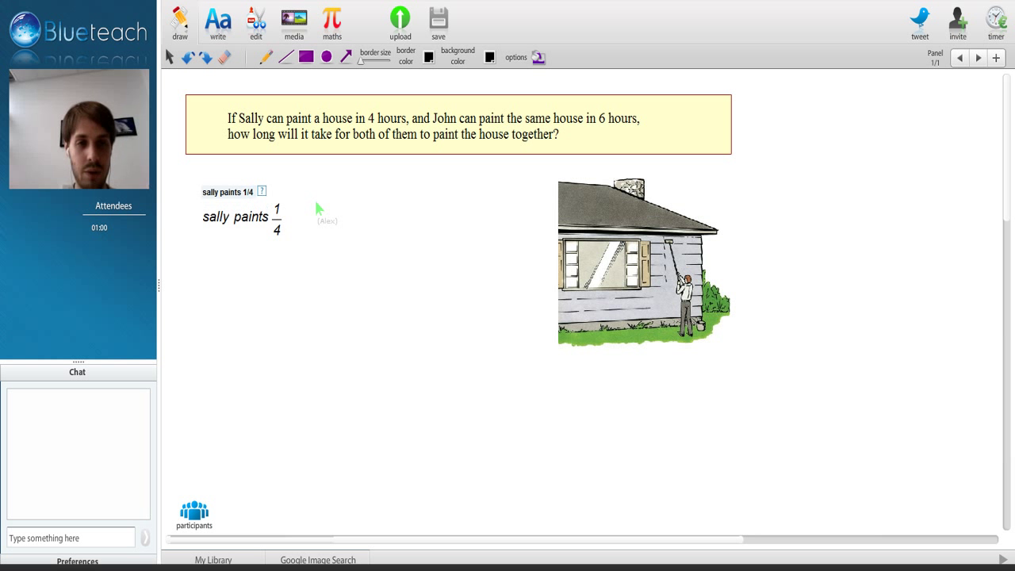
pyautogui.write('house')
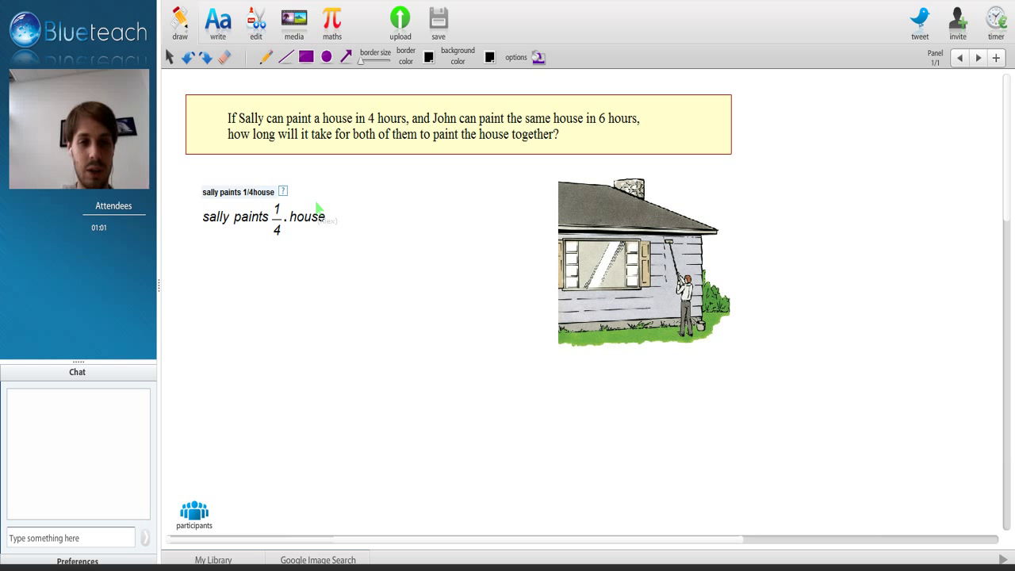
pyautogui.press('BackSpace')
pyautogui.press('BackSpace')
pyautogui.press('BackSpace')
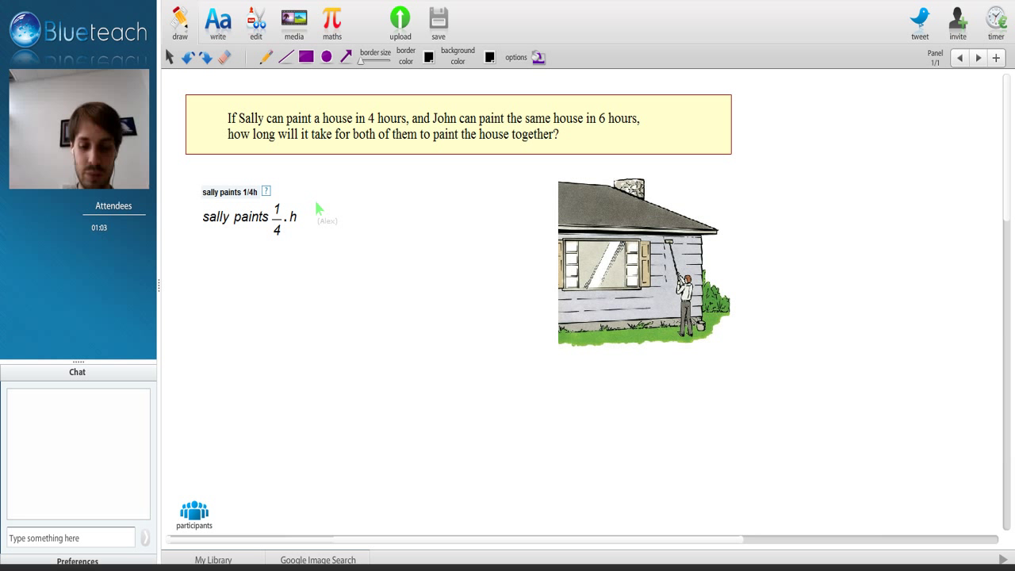
pyautogui.write('/')
pyautogui.press('BackSpace')
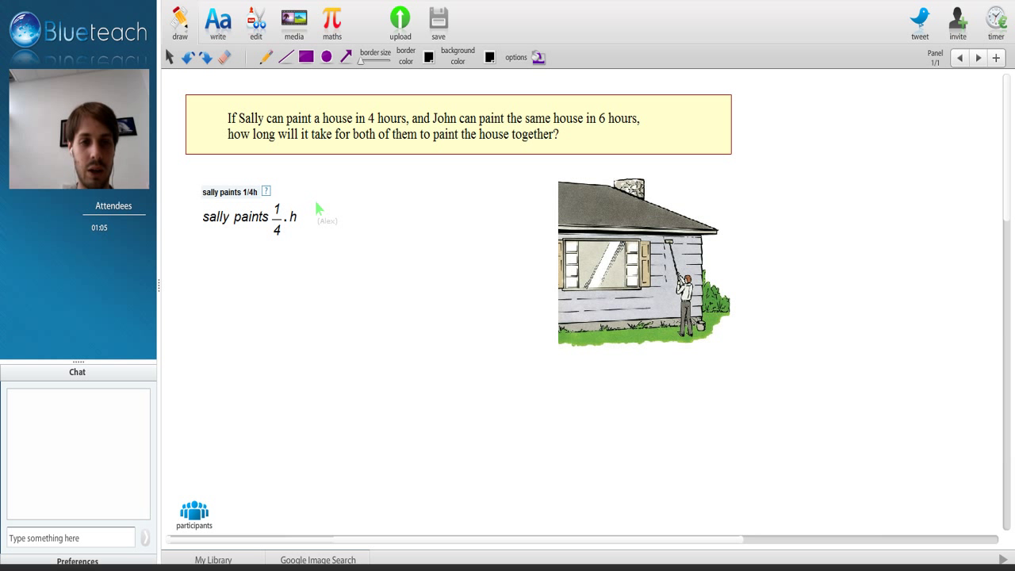
pyautogui.write('per')
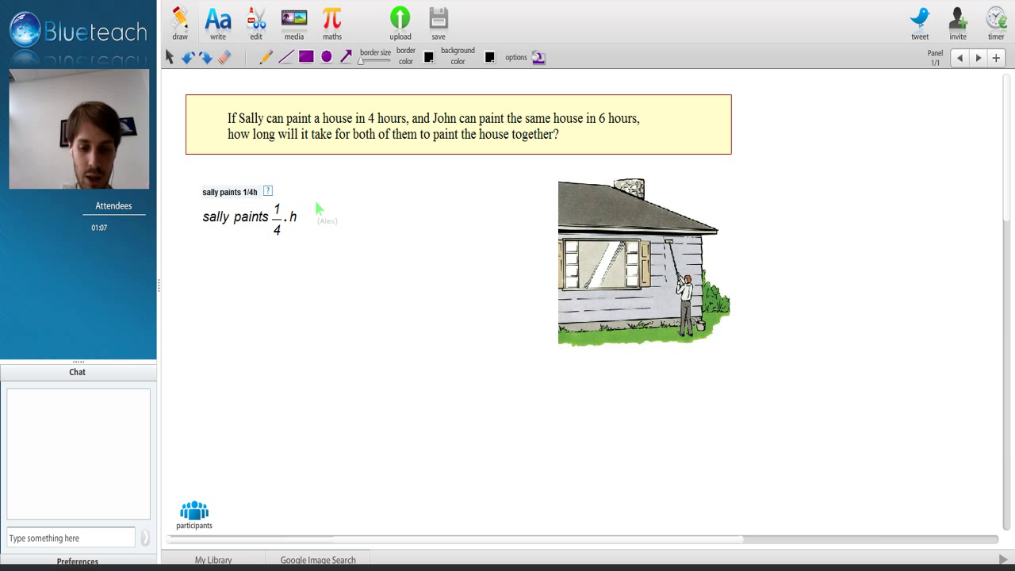
pyautogui.write(' hour')
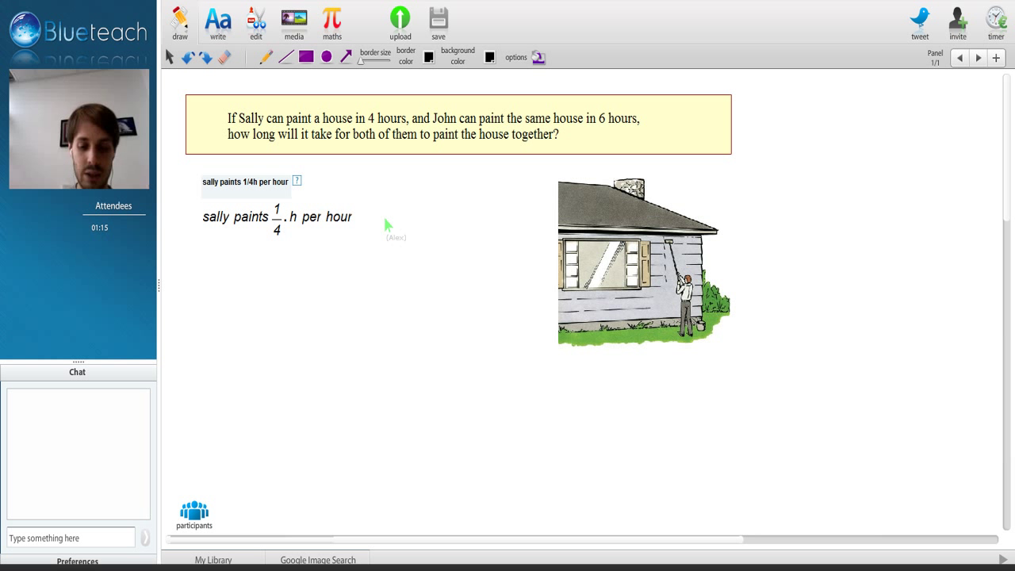
# - Add the line 'John paints 1/6 h per hour' beneath Sally's rate
pyautogui.write('John can')
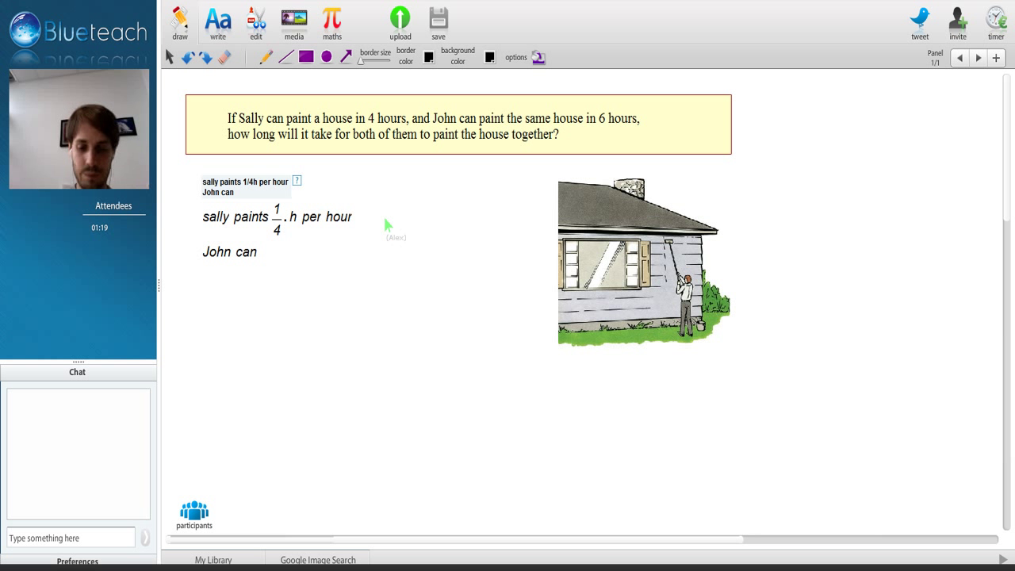
pyautogui.press('BackSpace')
pyautogui.press('BackSpace')
pyautogui.press('BackSpace')
pyautogui.write('pain')
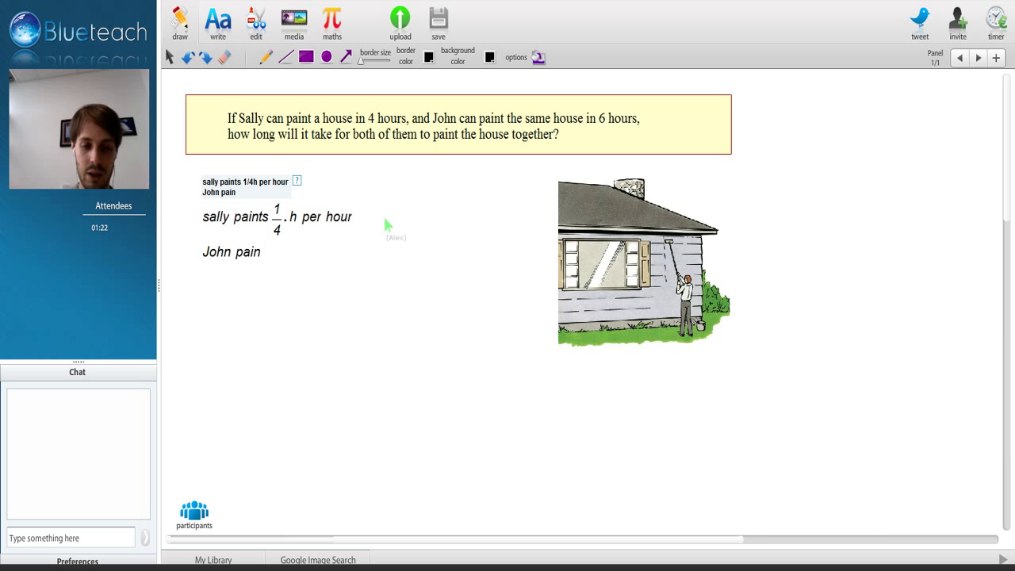
pyautogui.write('ts 1')
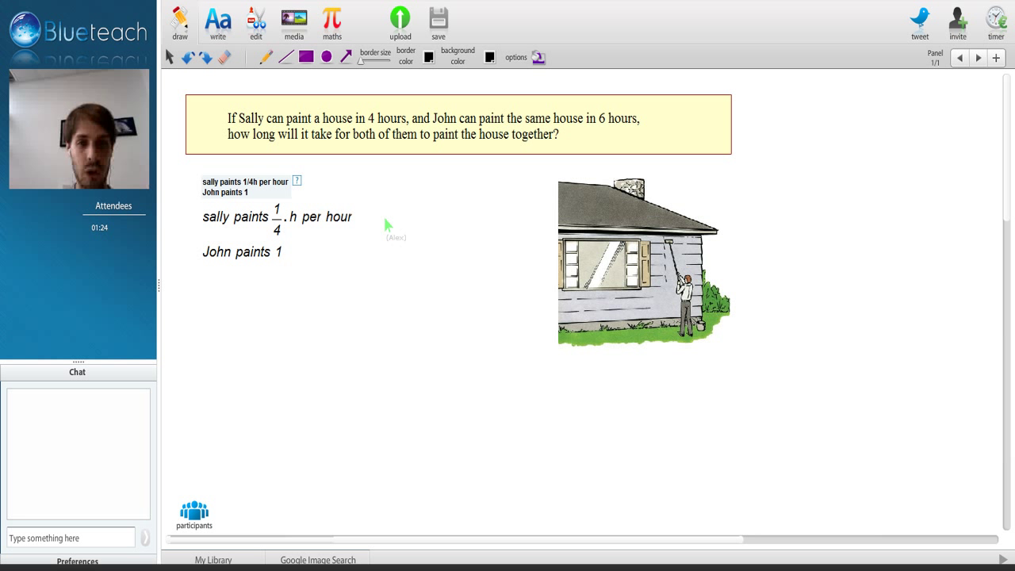
pyautogui.write('/6')
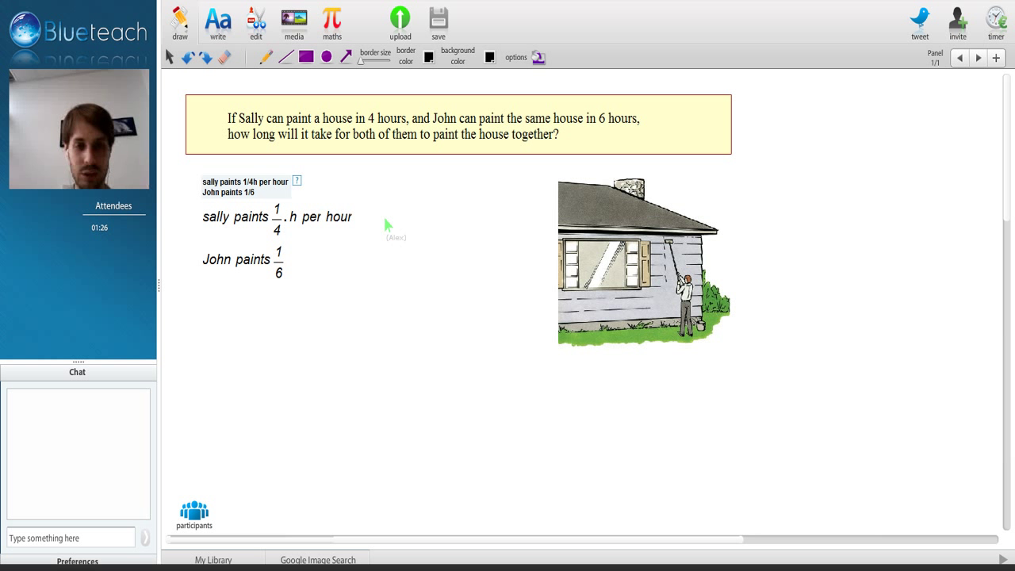
pyautogui.write('h')
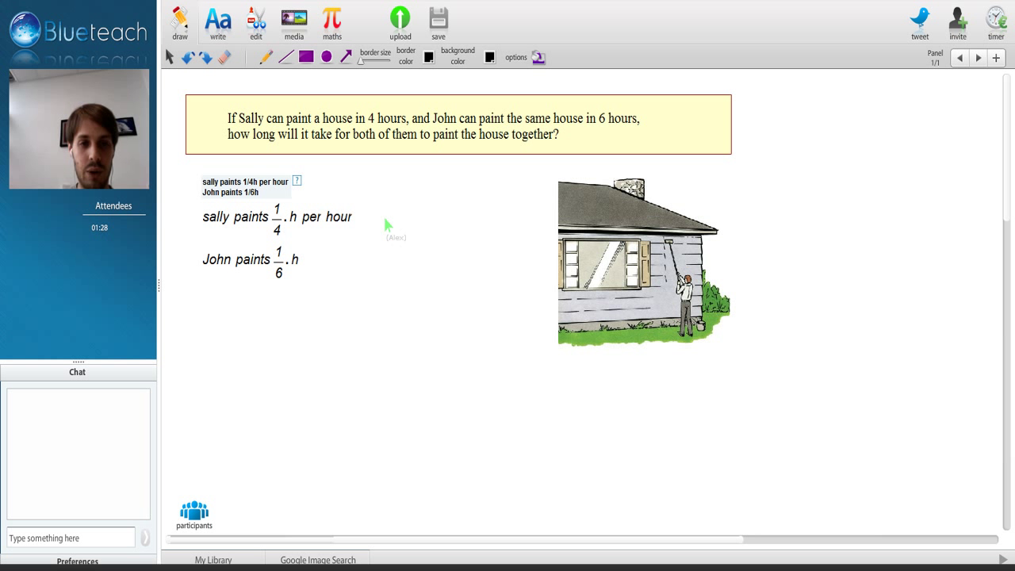
pyautogui.write(' per hour')
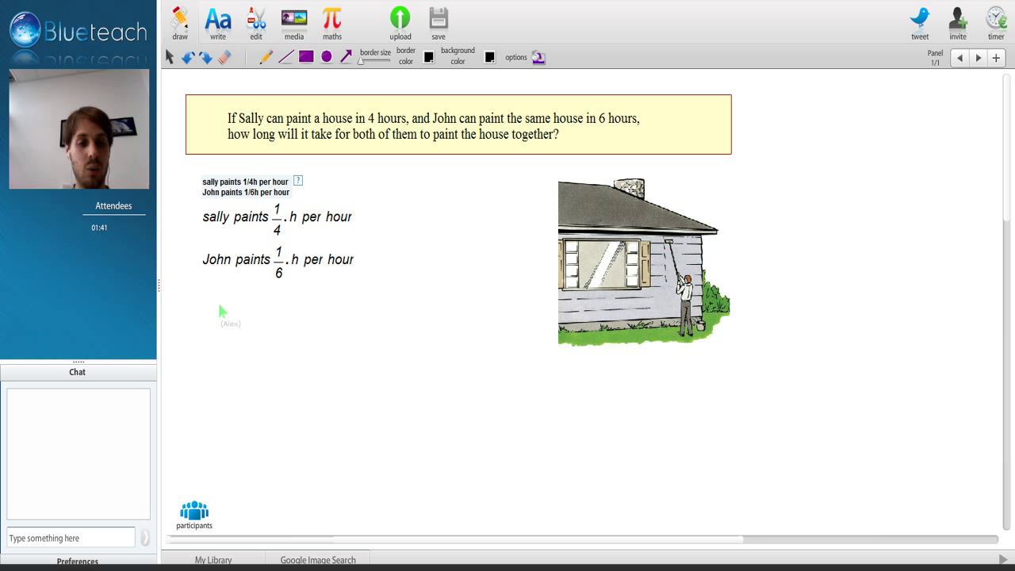
# - Begin a new maths entry below the rates with 1/4·x + 1/6·x
pyautogui.click(222, 311)
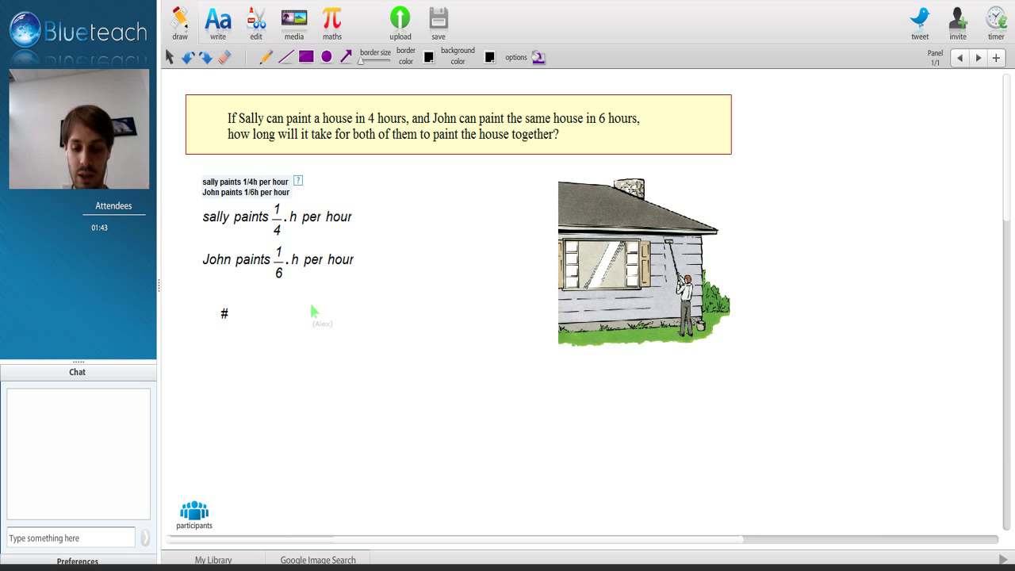
pyautogui.write('1/')
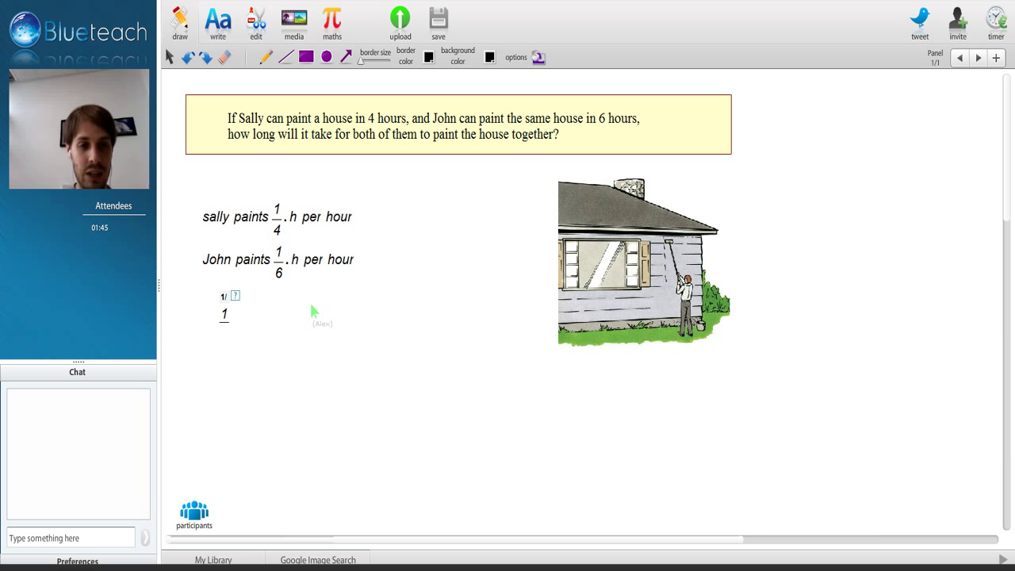
pyautogui.write('4')
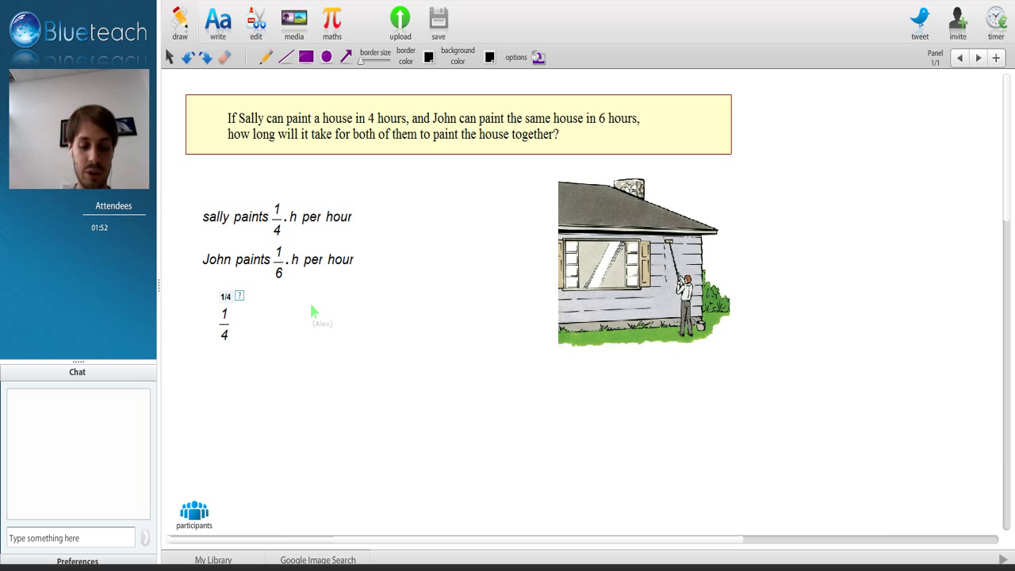
pyautogui.write('x')
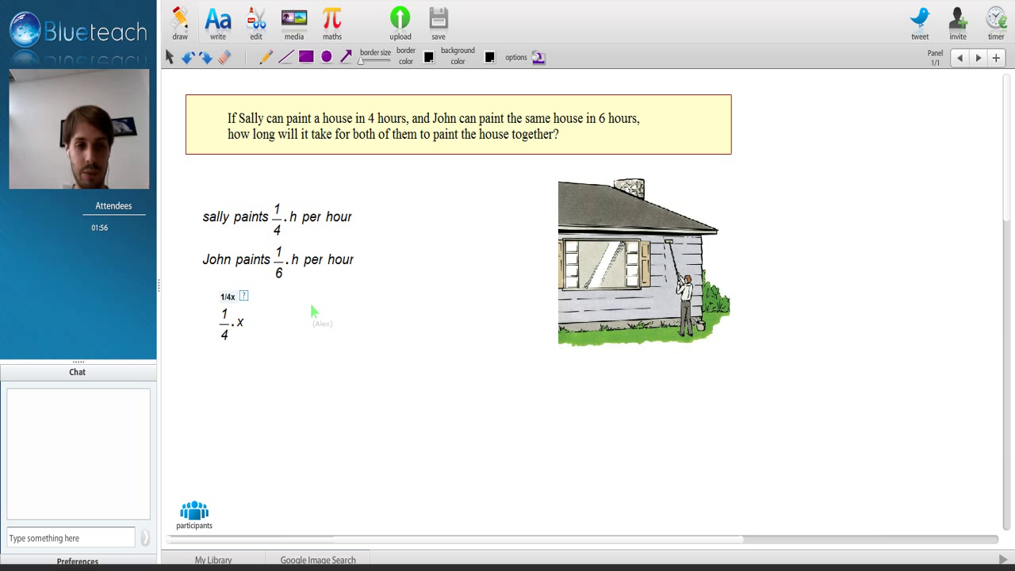
pyautogui.write('+')
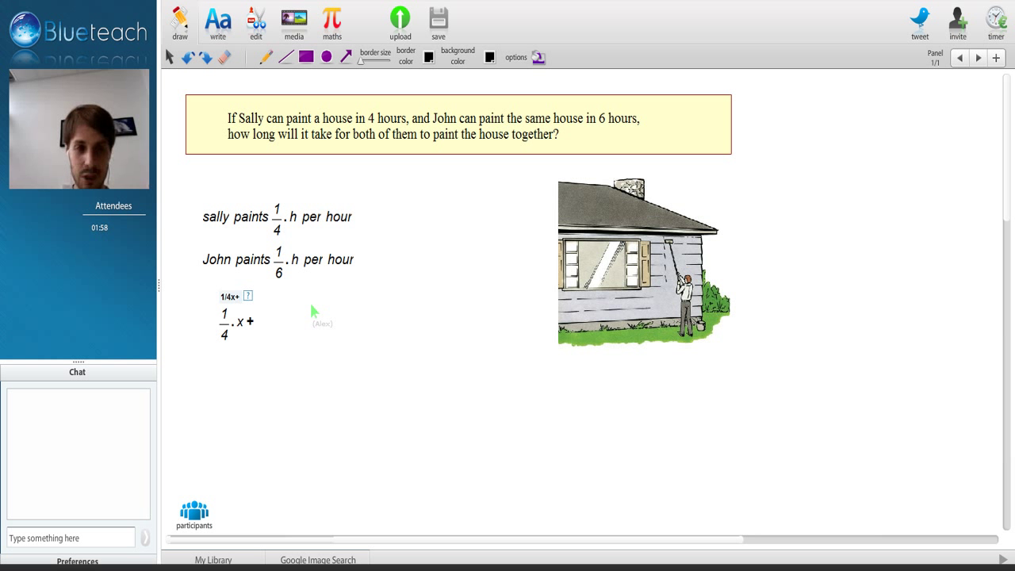
pyautogui.write('1/6')
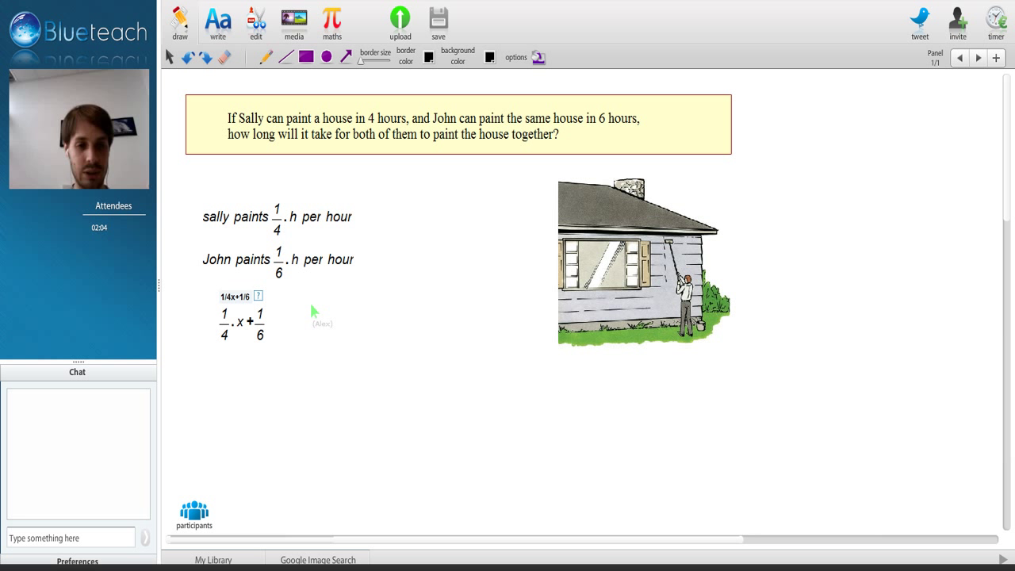
pyautogui.write('x')
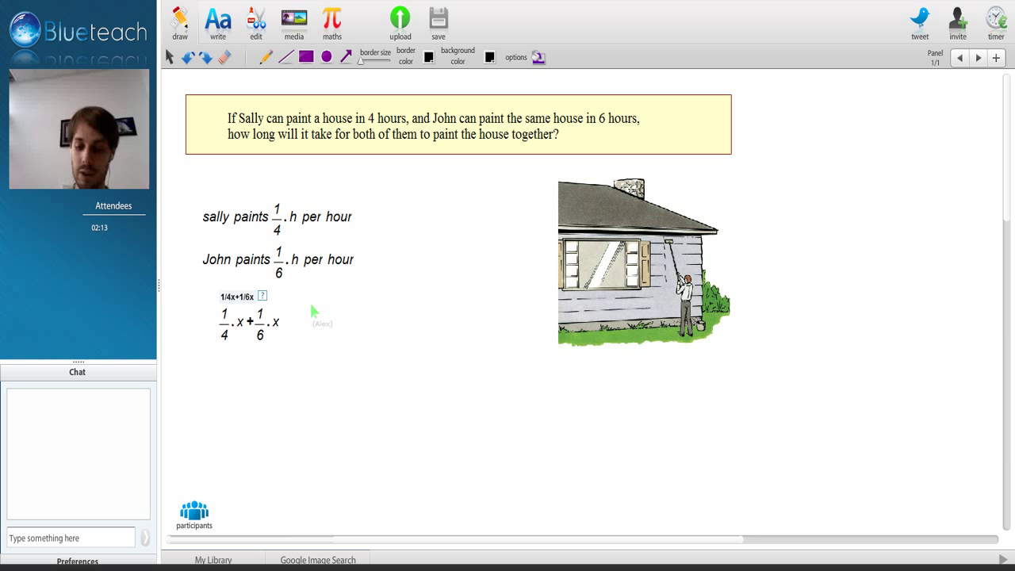
# - Append '= 1' so the equation reads 1/4·x + 1/6·x = 1
pyautogui.write('=')
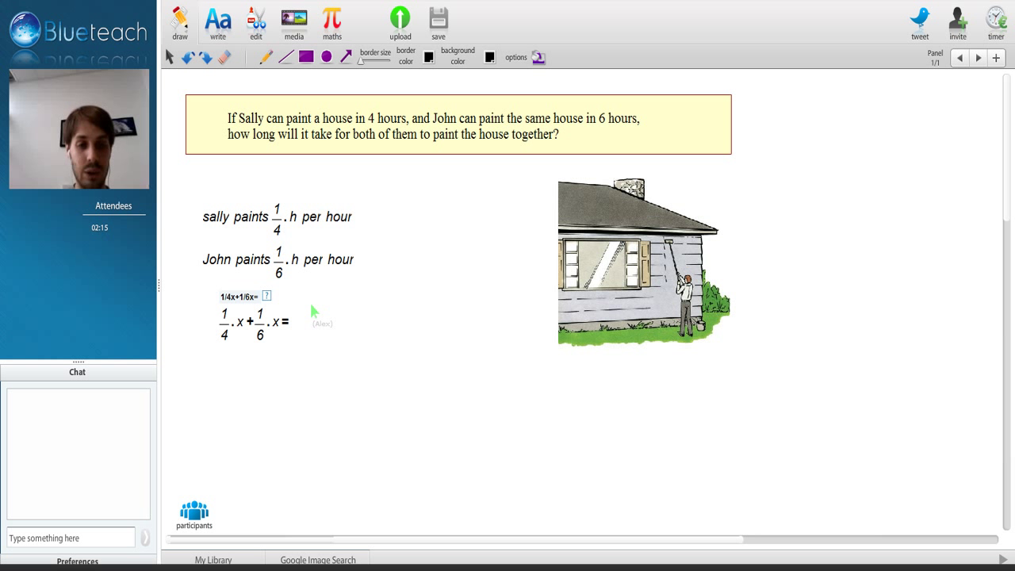
pyautogui.write('1')
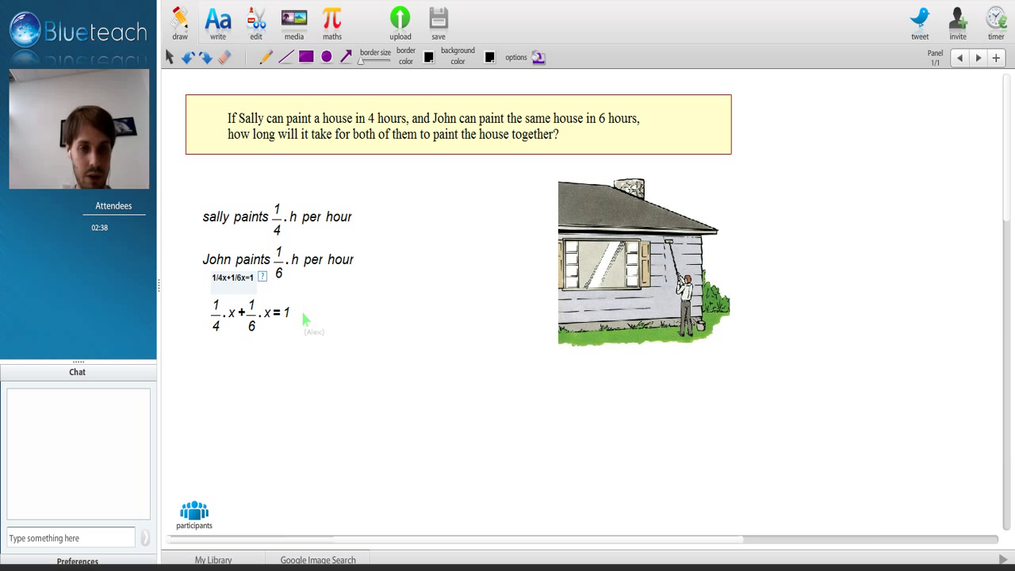
# - Write x(1/4 + 1/6) = 1 beneath the first equation, correcting the second denominator to 6
pyautogui.write('x')
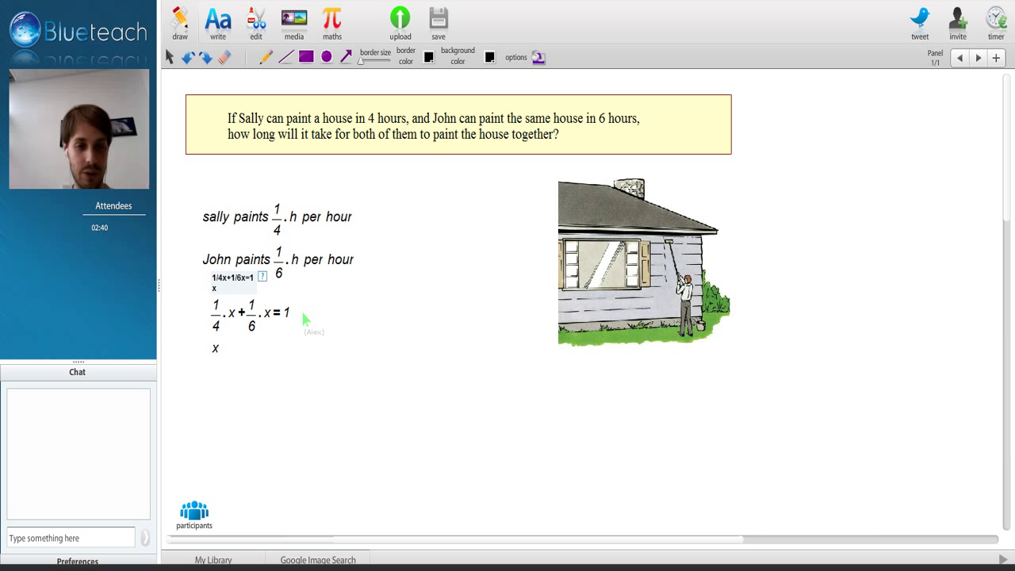
pyautogui.write('(1/')
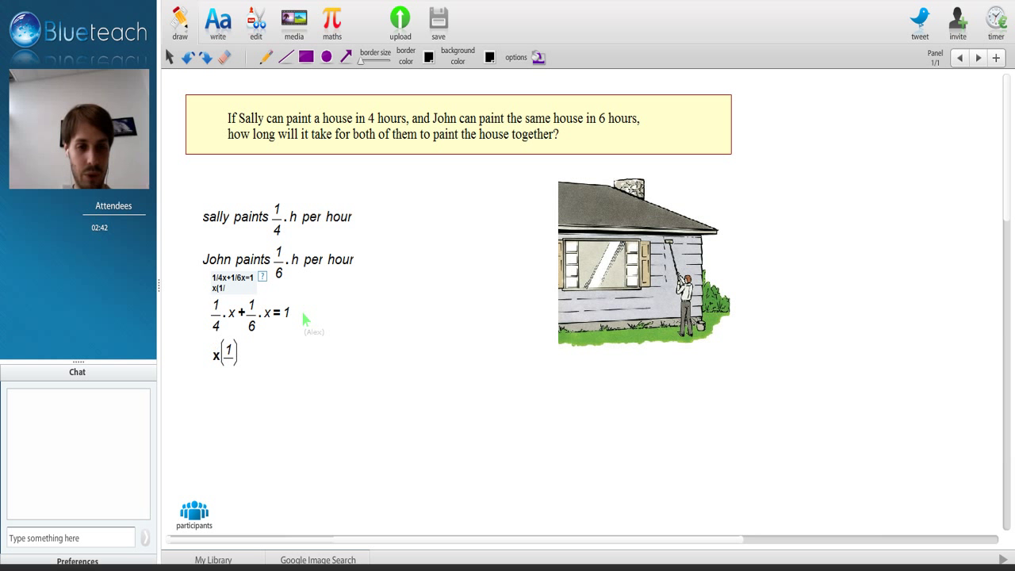
pyautogui.write('4')
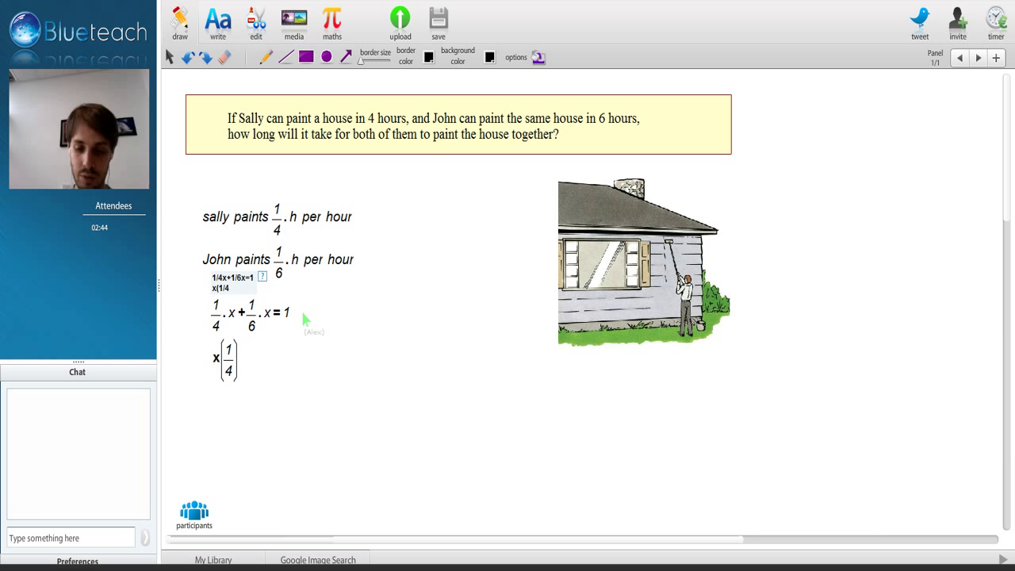
pyautogui.write('+1/4')
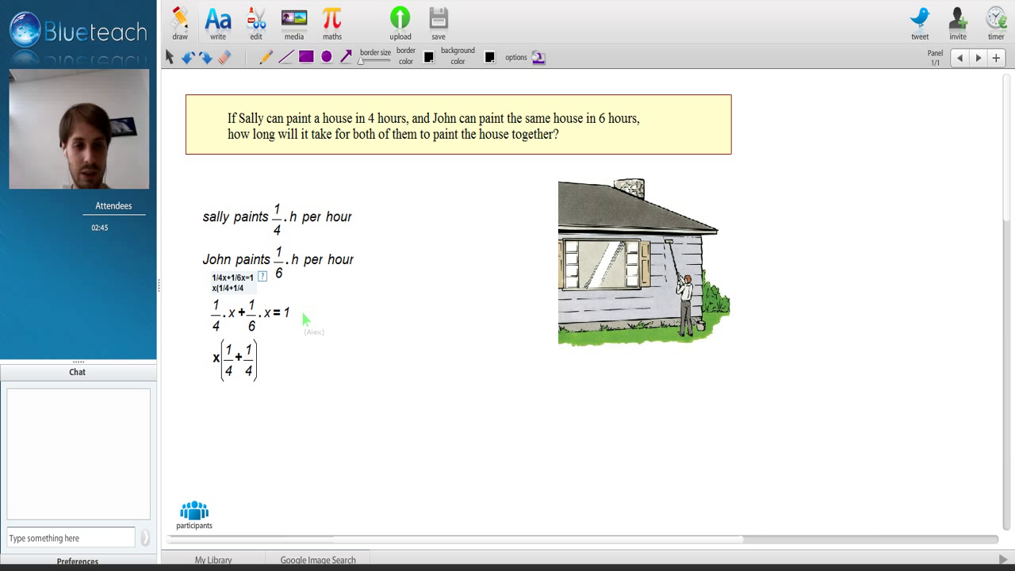
pyautogui.press('BackSpace')
pyautogui.write('6')
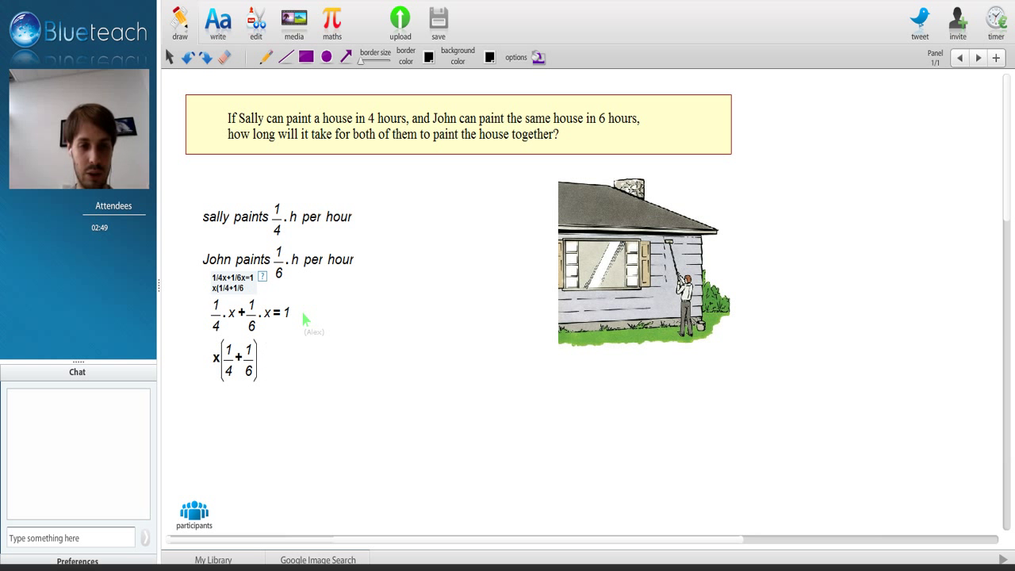
pyautogui.write(')=1')
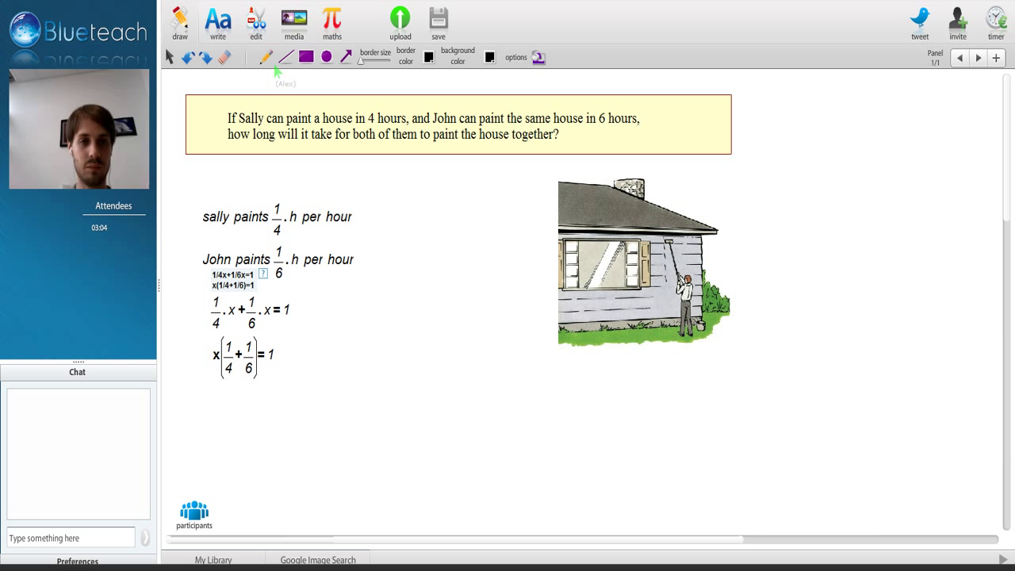
# - Write x(6/24 + 4/24) beside the factored equation, using the common denominator 24
pyautogui.click(343, 311)
pyautogui.write('x(1/4+1/6)=1')
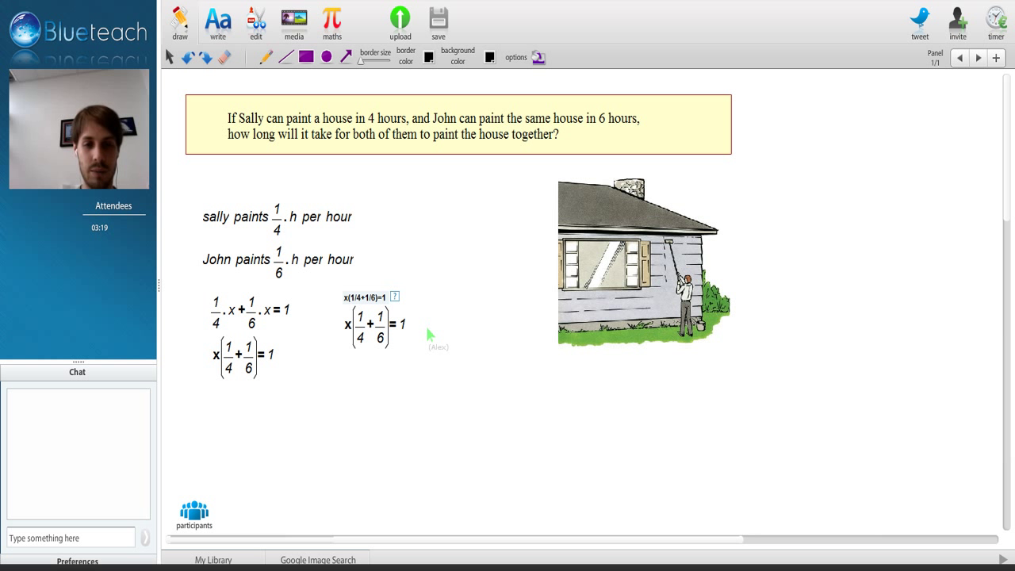
pyautogui.press('BackSpace')
pyautogui.press('BackSpace')
pyautogui.press('BackSpace')
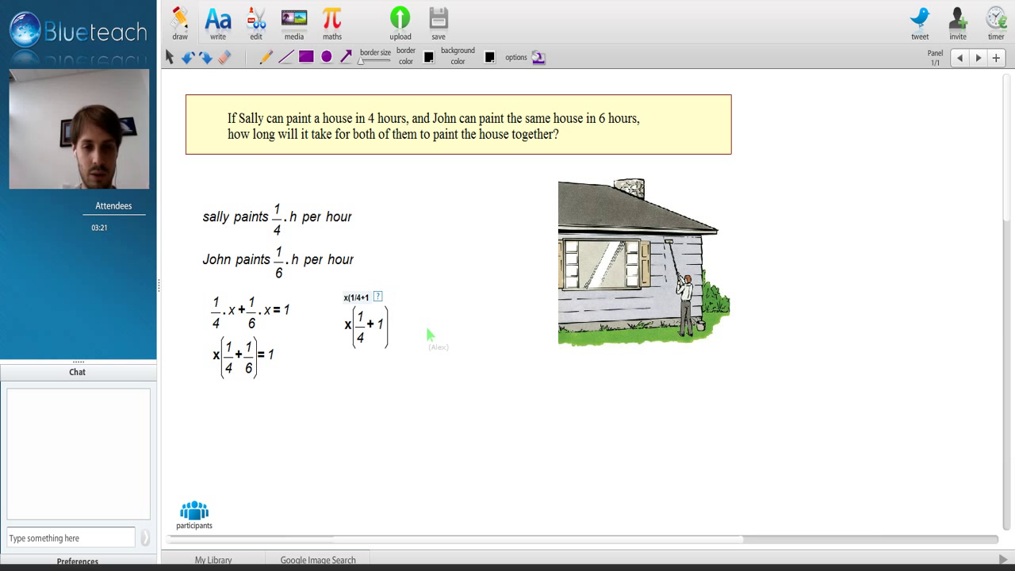
pyautogui.press('BackSpace')
pyautogui.press('BackSpace')
pyautogui.press('BackSpace')
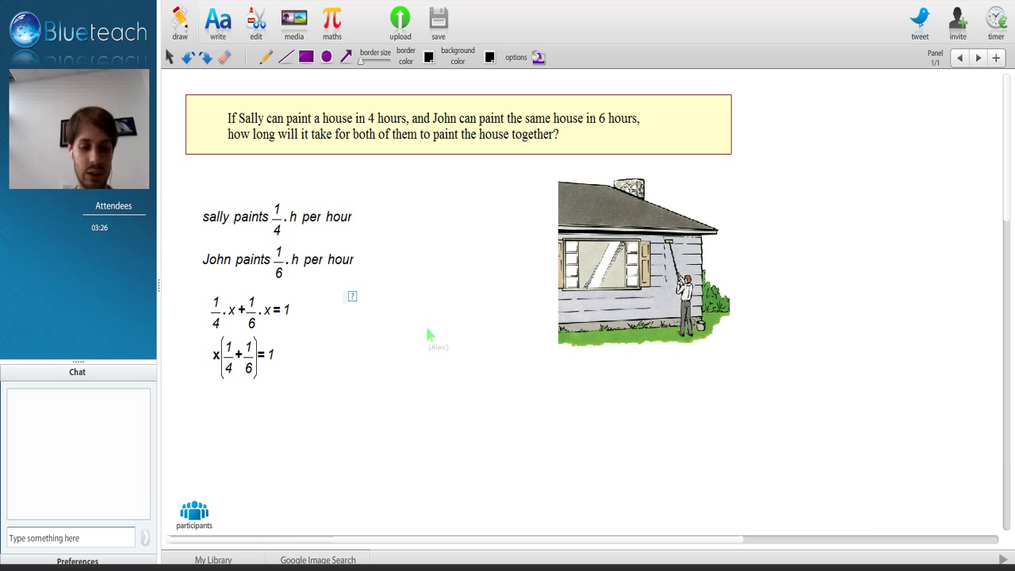
pyautogui.write('6/')
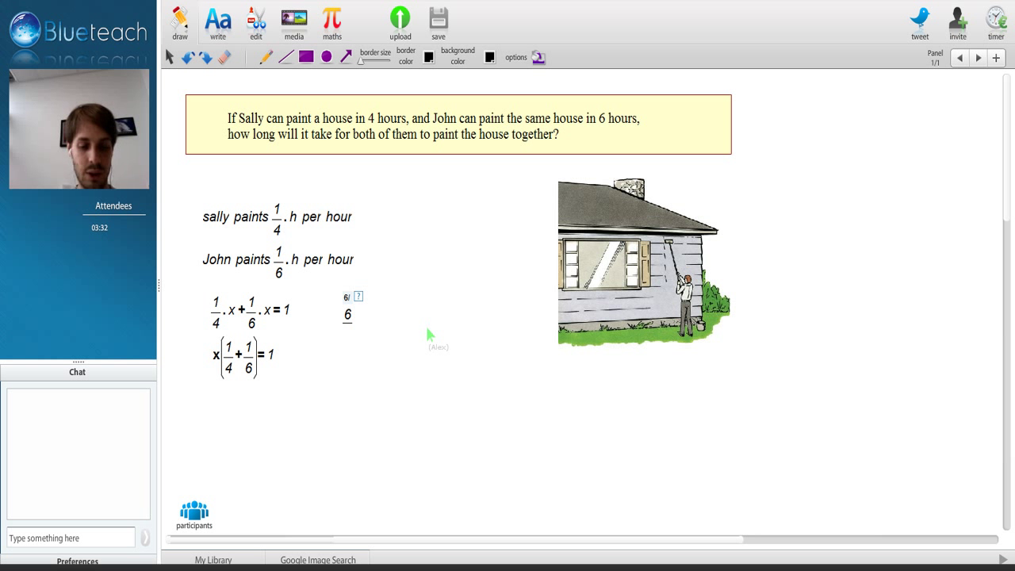
pyautogui.write('24')
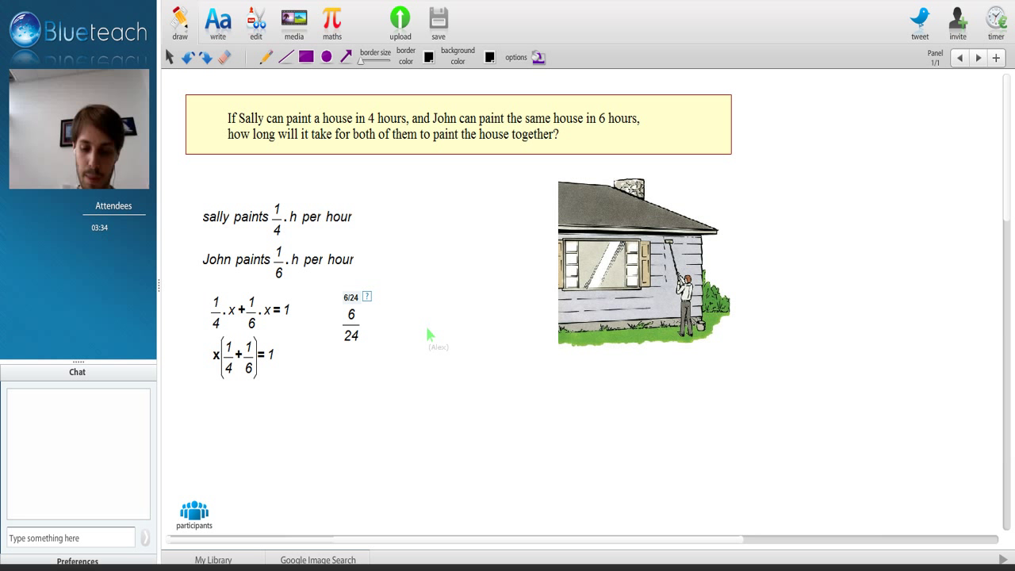
pyautogui.write('+')
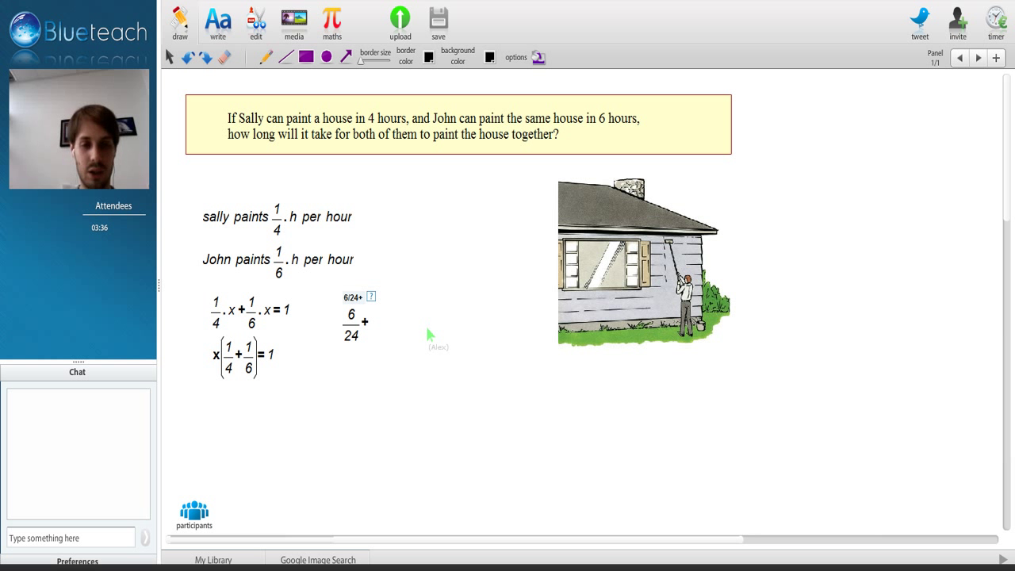
pyautogui.write('4')
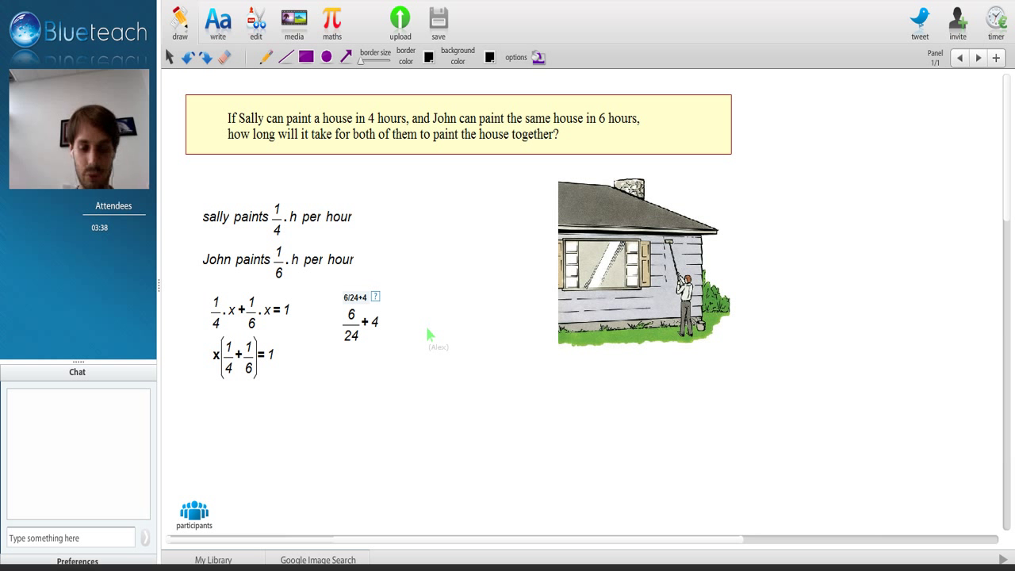
pyautogui.write('/')
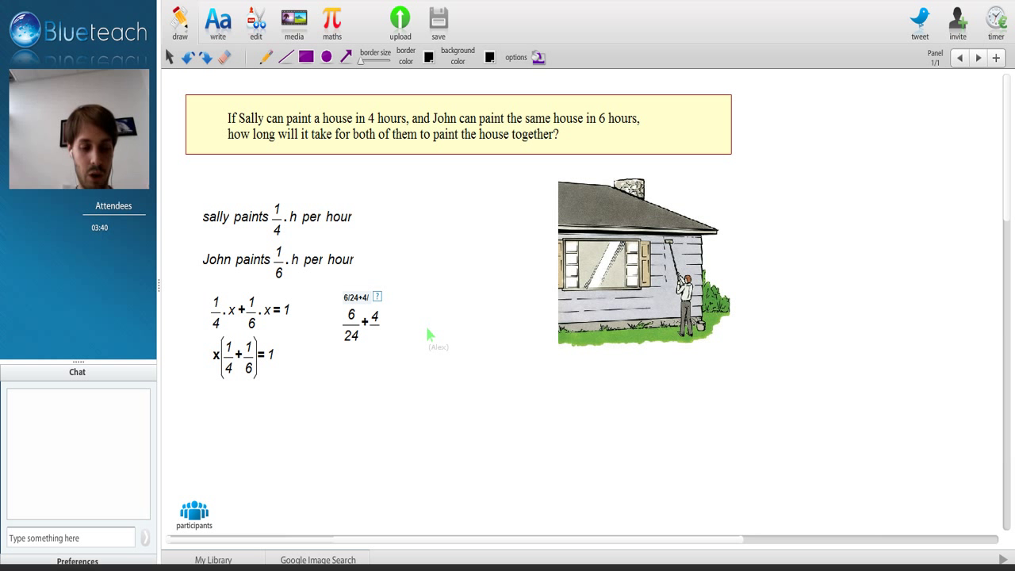
pyautogui.write('24)')
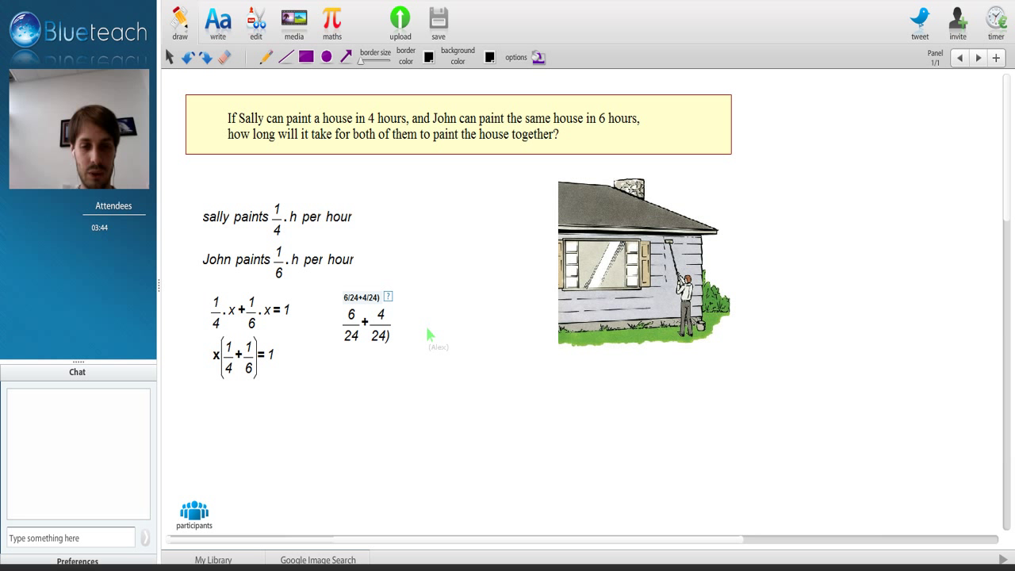
pyautogui.press('Home')
pyautogui.write('(')
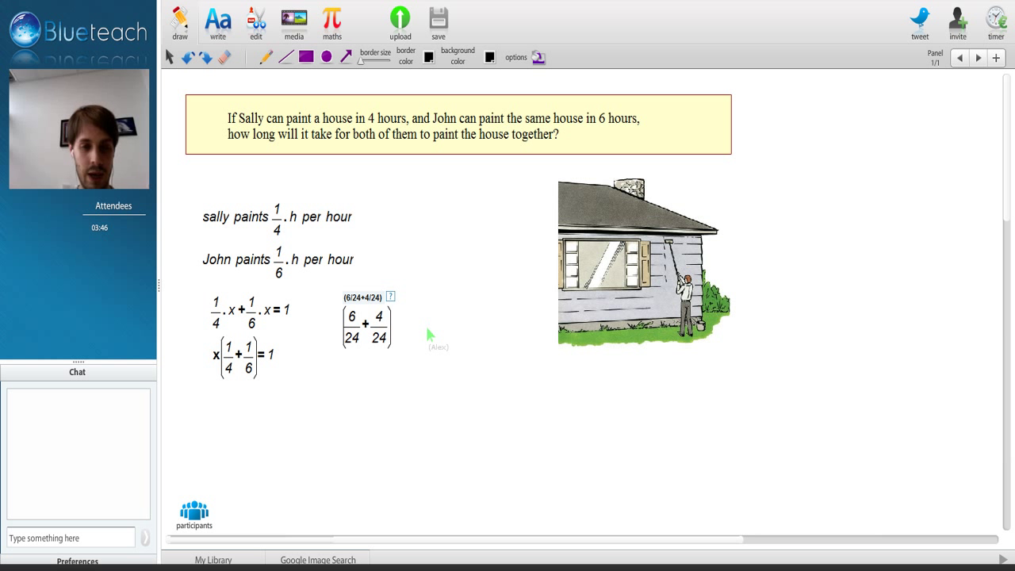
pyautogui.press('Home')
pyautogui.write('x')
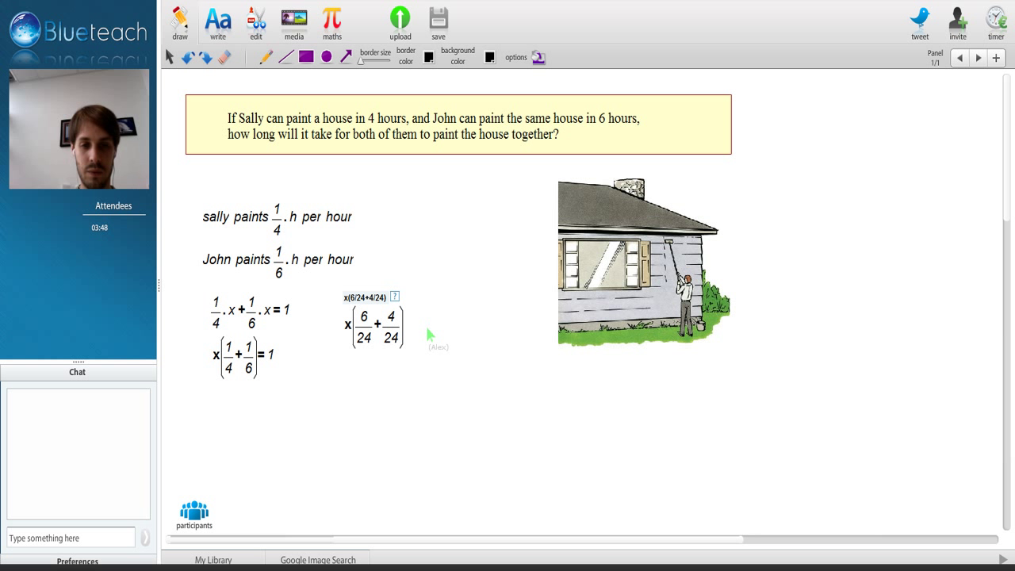
pyautogui.write('=1')
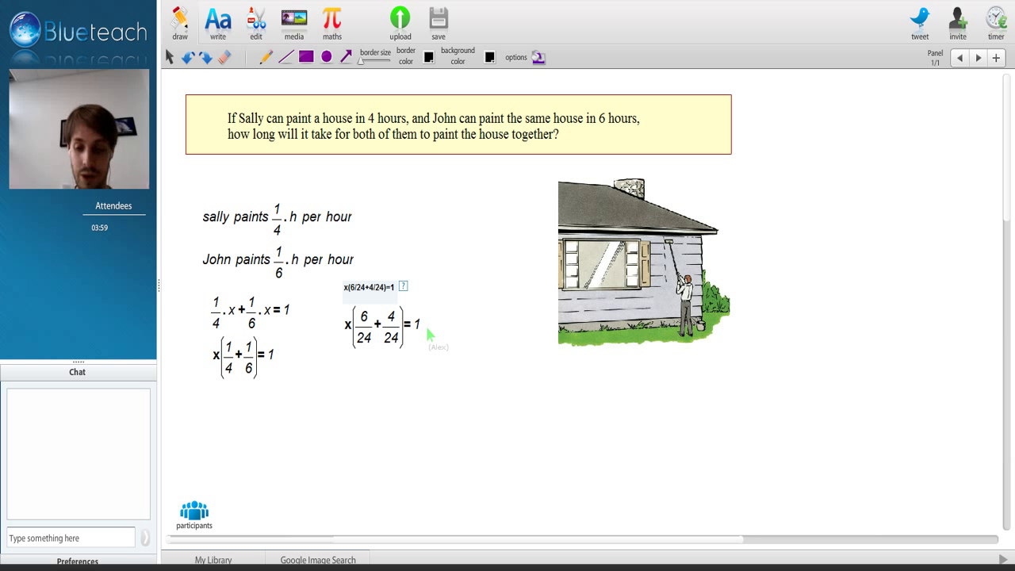
# - Complete x(6/24 + 4/24) = 1 and add the line x·5/12 = 1 beneath it
pyautogui.write('x*')
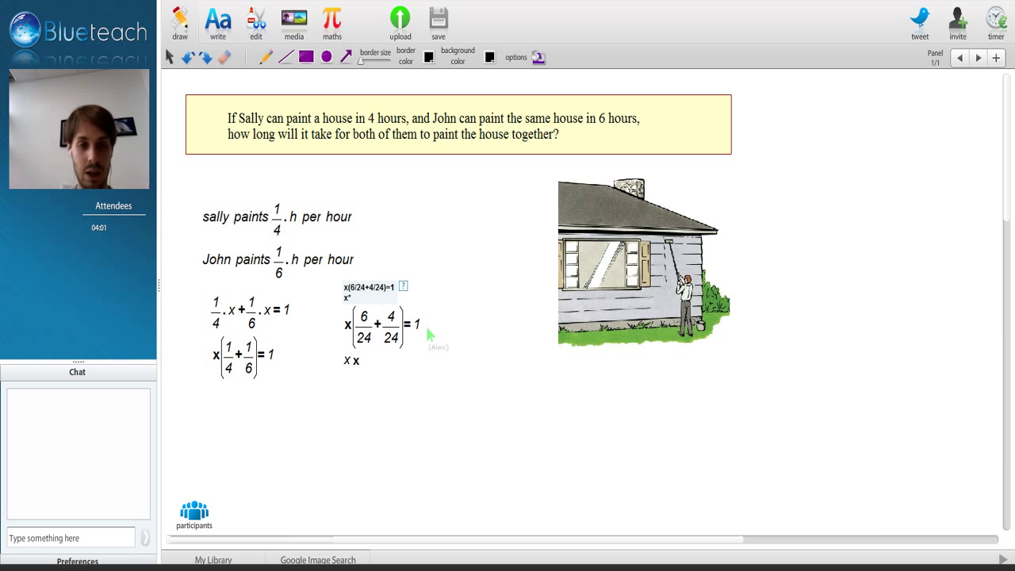
pyautogui.write('x5')
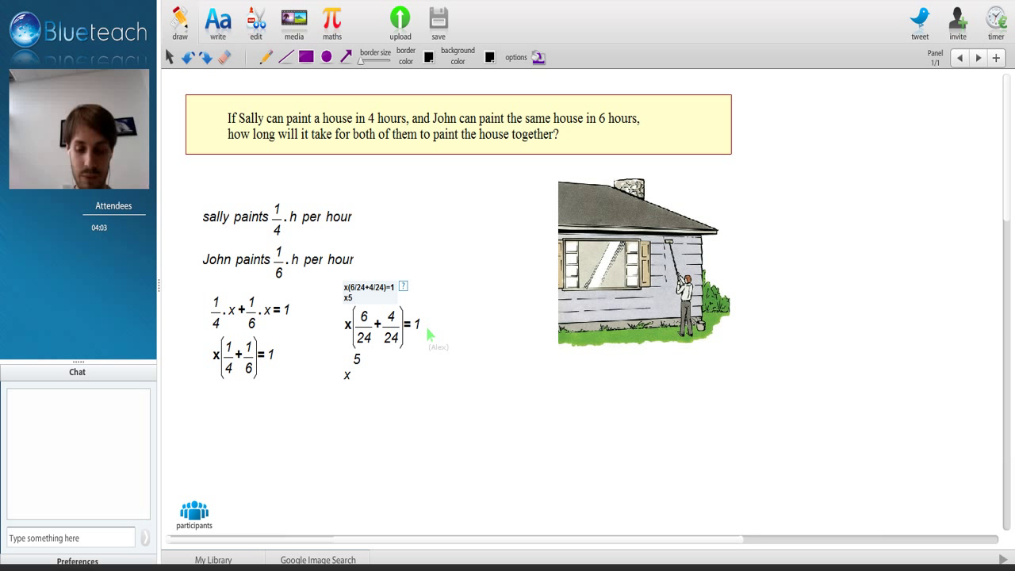
pyautogui.write('/12')
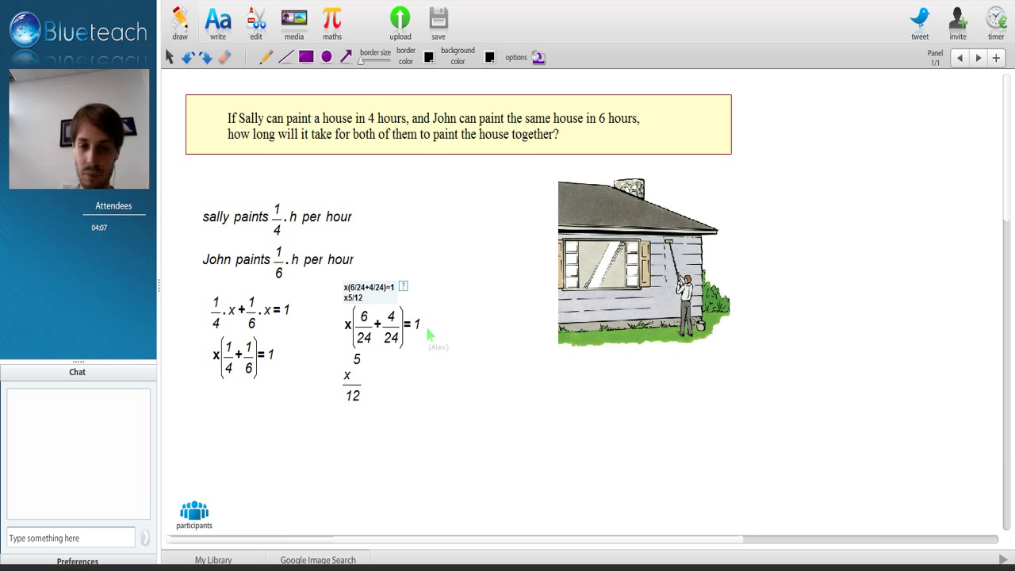
pyautogui.write('*')
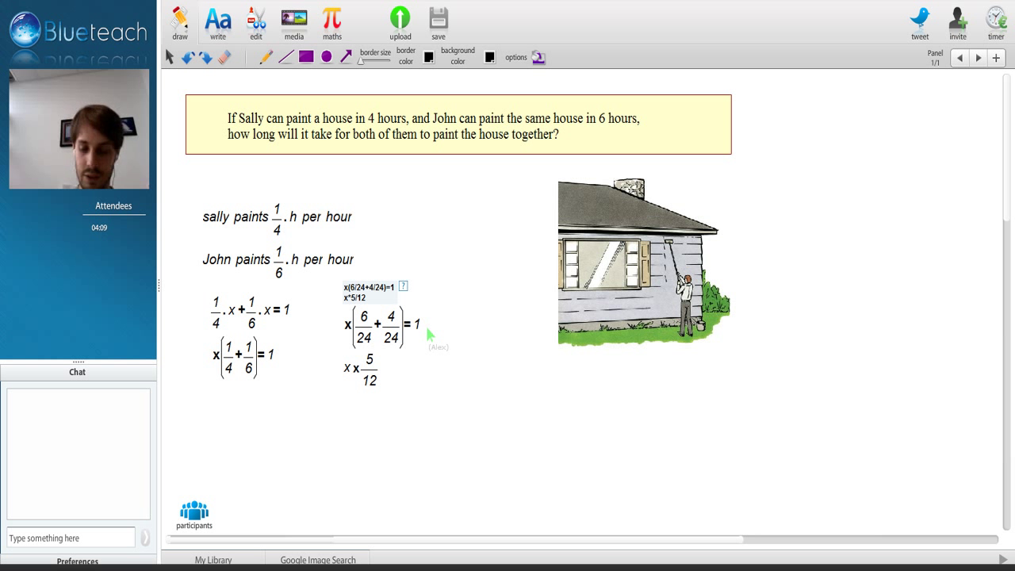
pyautogui.write('=1')
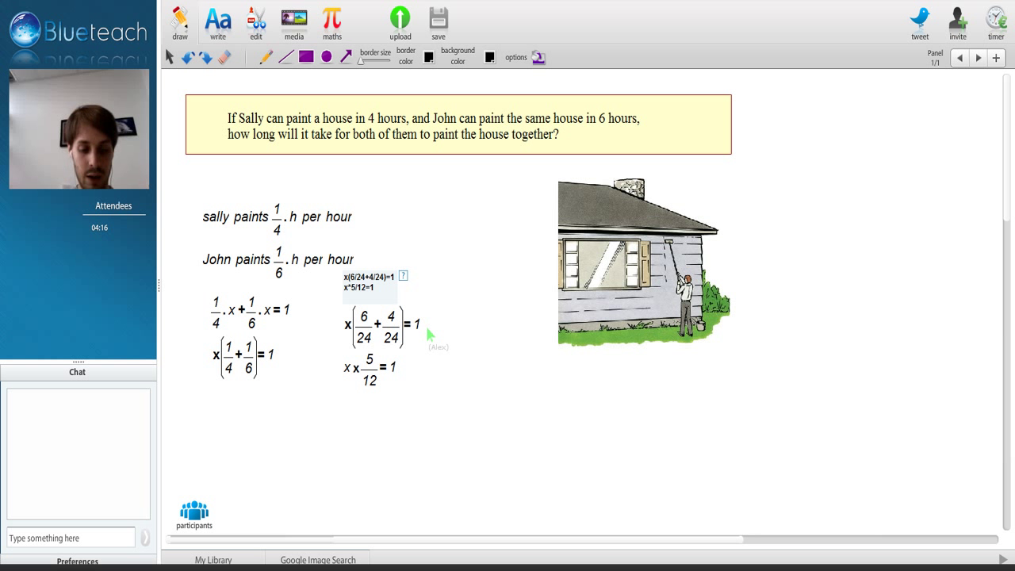
# - Write the last line as x = 12/5 = 2 + 2/5, replacing the wrong value 5
pyautogui.write('x=5')
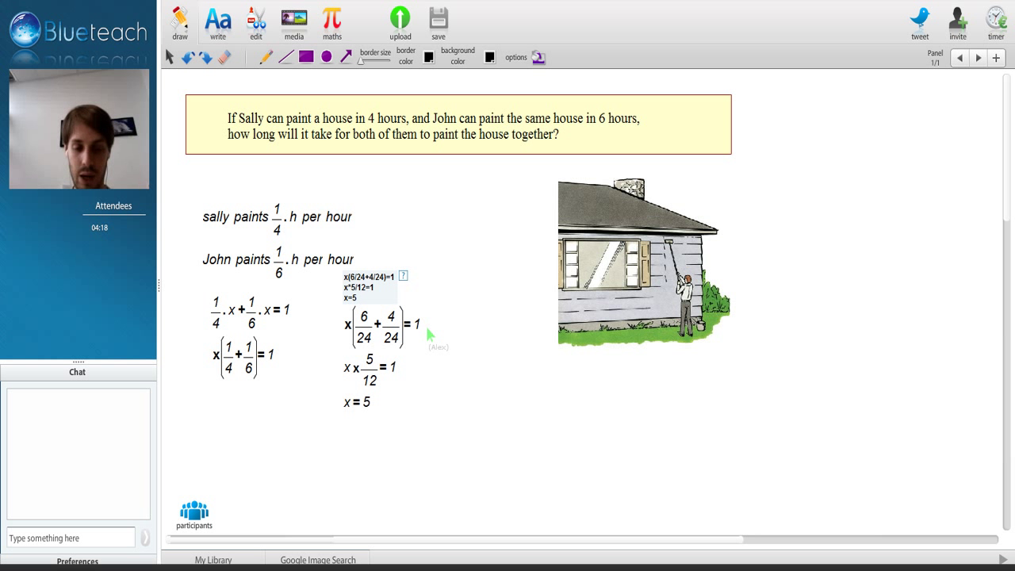
pyautogui.press('BackSpace')
pyautogui.write('12/5')
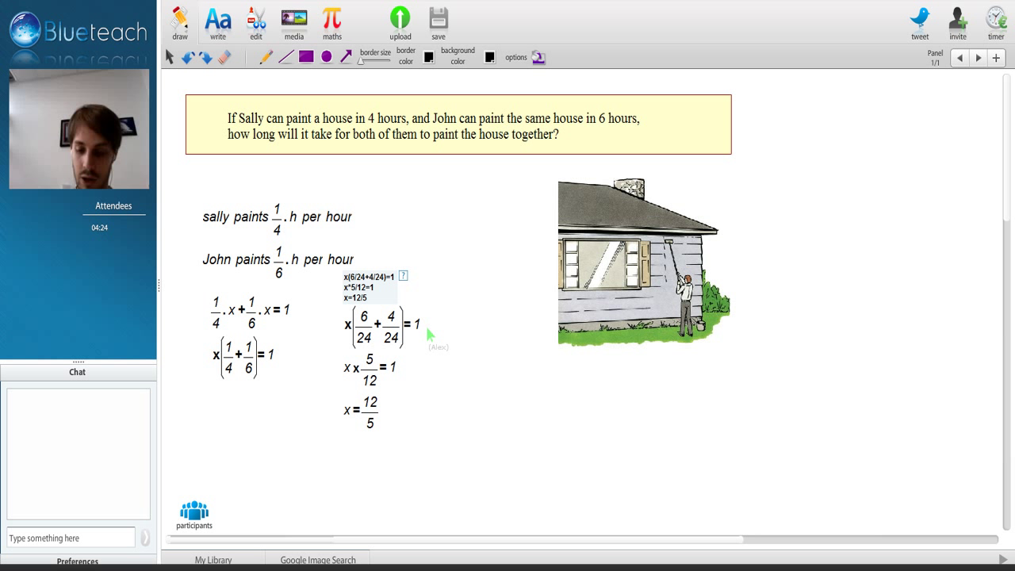
pyautogui.write('=')
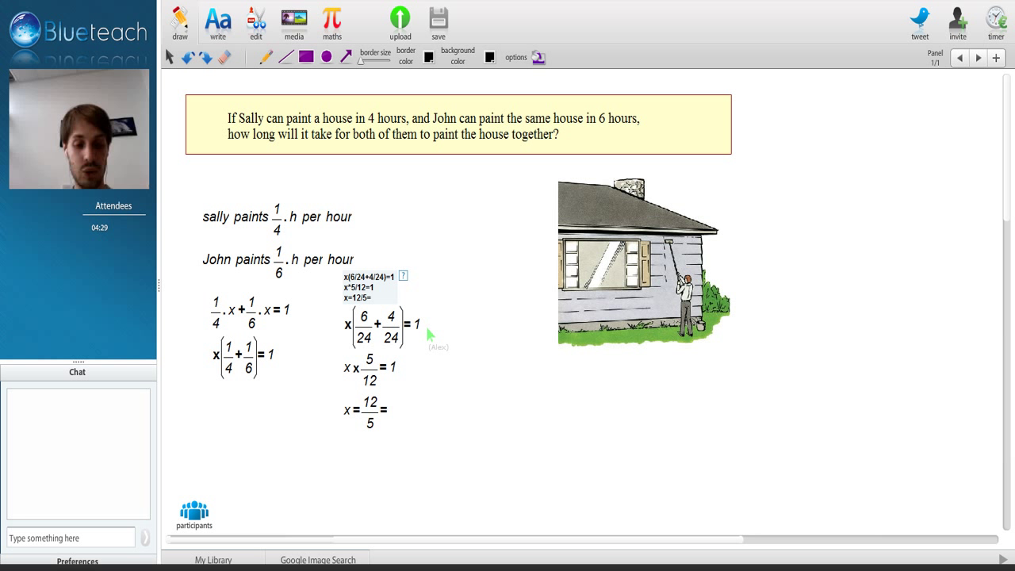
pyautogui.write('2+2')
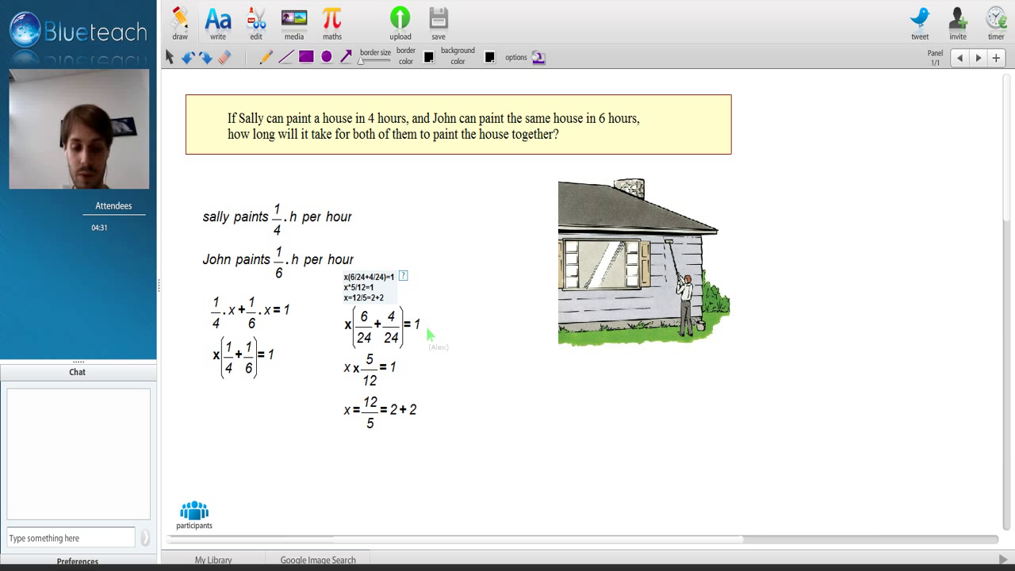
pyautogui.write('/5')
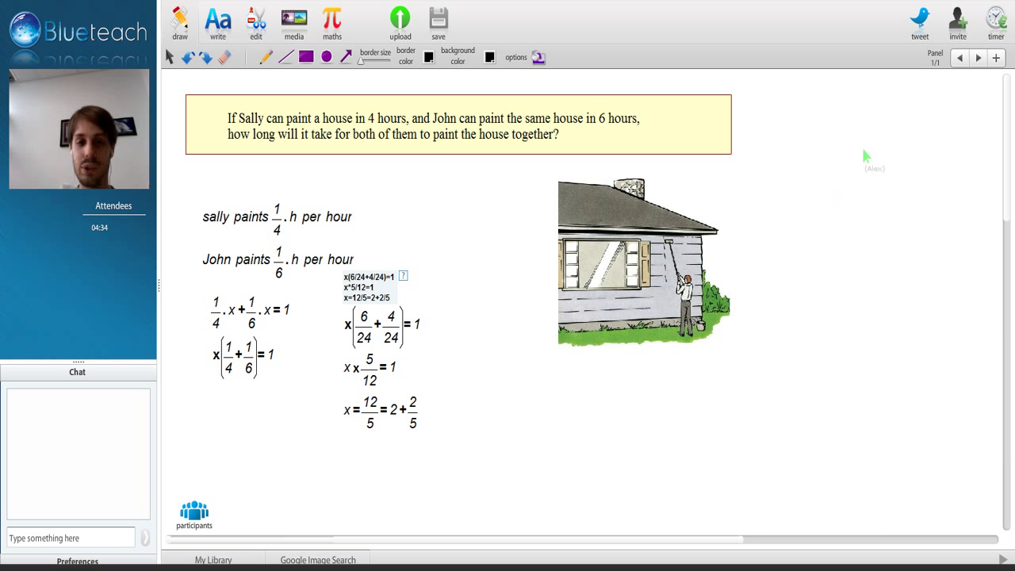
# - Scroll the whiteboard down and back up to look over the worked solution
pyautogui.scroll(-5, 862, 159)
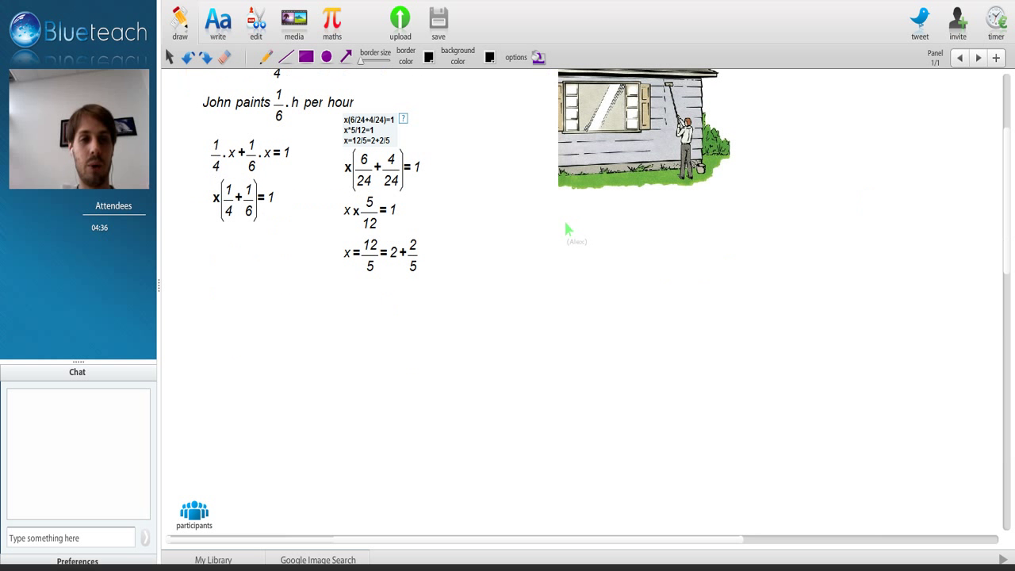
pyautogui.scroll(1, 862, 154)
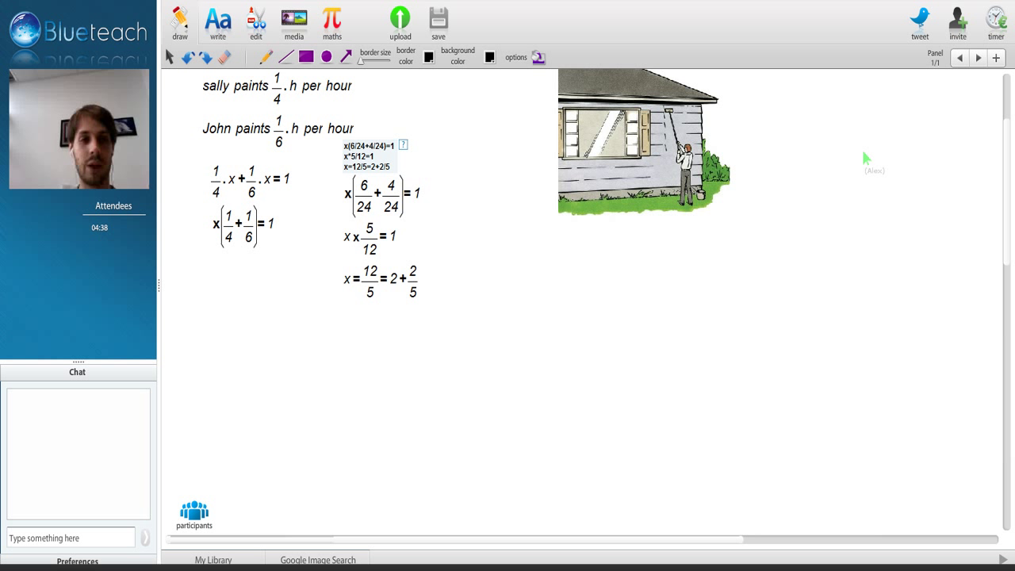
pyautogui.scroll(1, 863, 155)
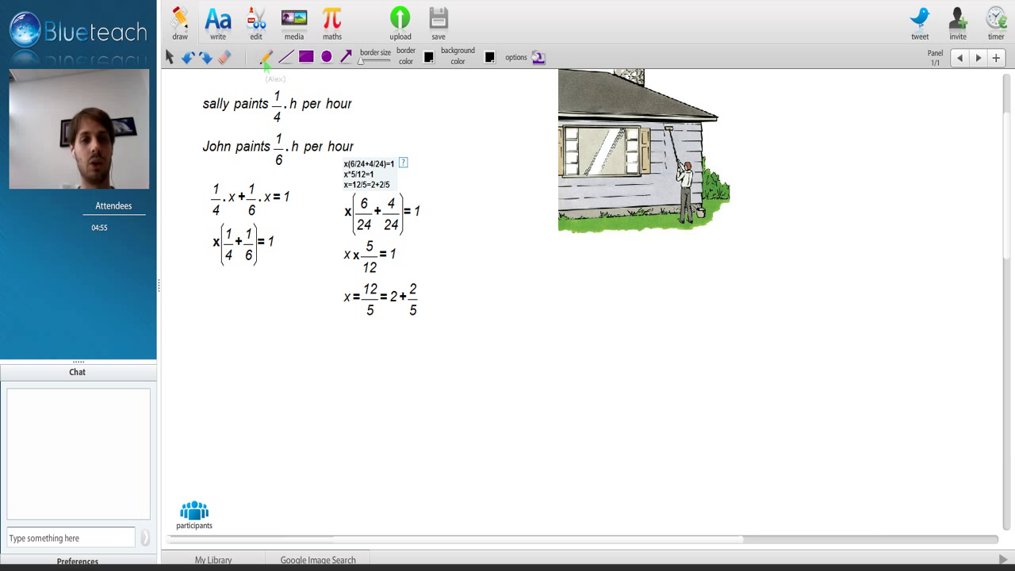
# - Mark the spot beneath the worked equations where the final answer will go
pyautogui.click(266, 58)
pyautogui.moveTo(243, 353); pyautogui.dragTo(250, 361)
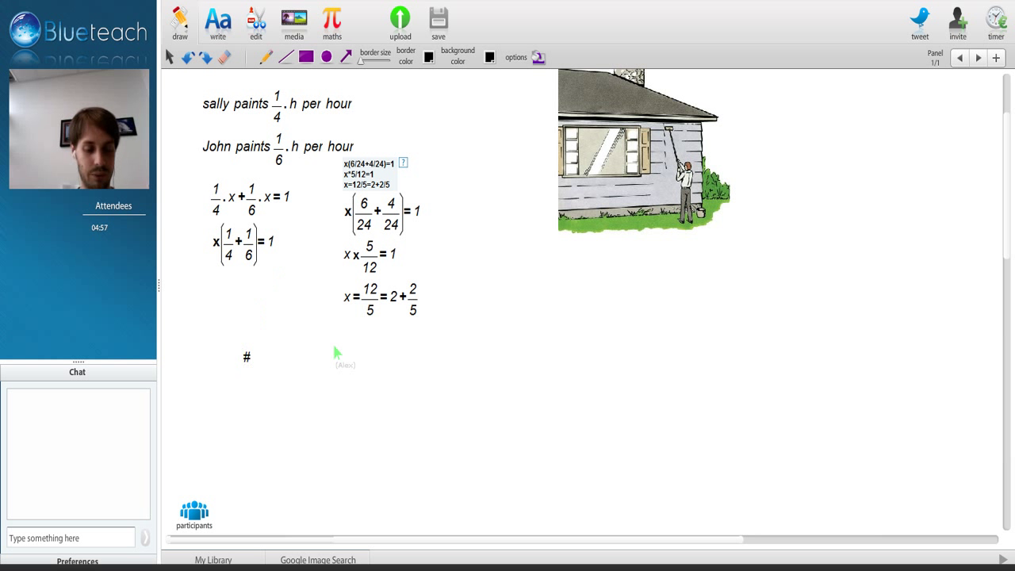